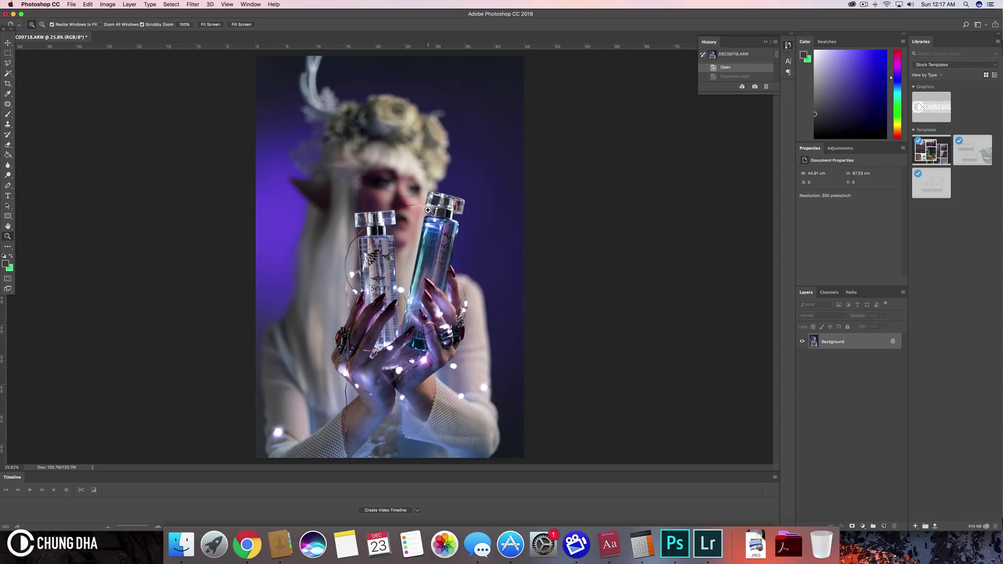
Zoom in to 100% on the thin wire crossing the face near the bottle caps.
left_click(428, 209)
left_click(427, 209)
left_click(427, 209)
left_click(428, 210)
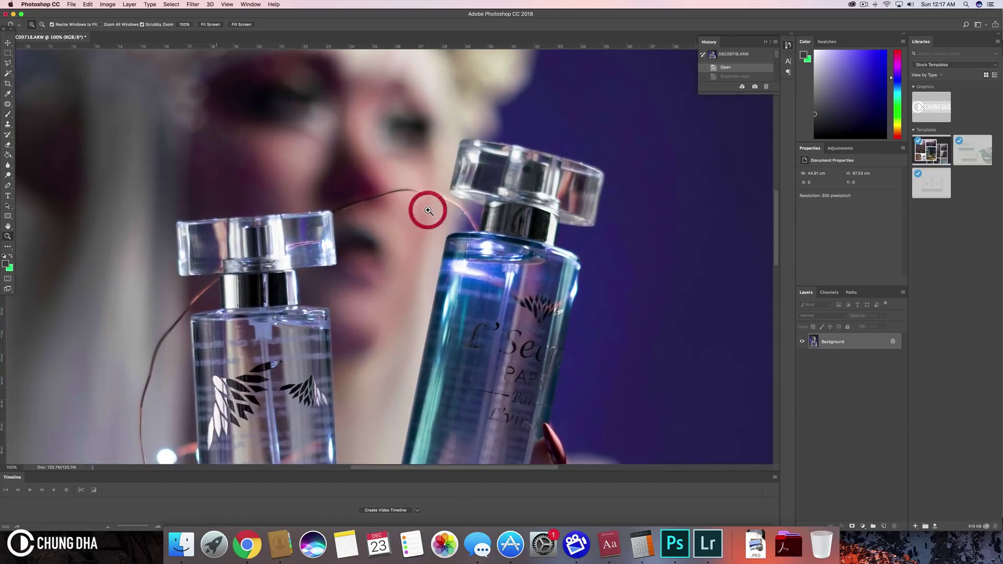
scroll(428, 211, "right", 2)
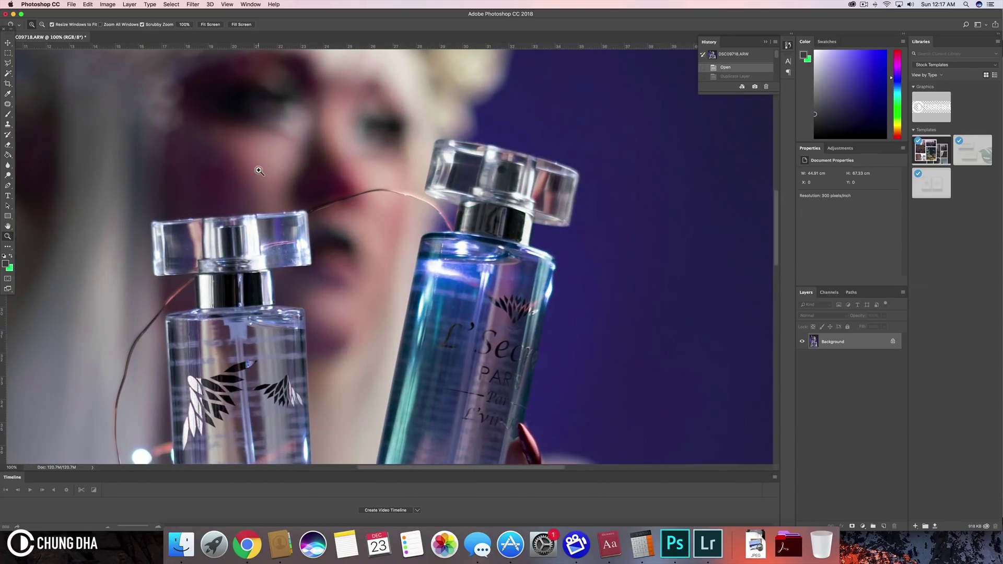
Paint out the wire between the bottle caps with a 43 px Content-Aware Spot Healing Brush.
left_click(7, 106)
right_click(7, 108)
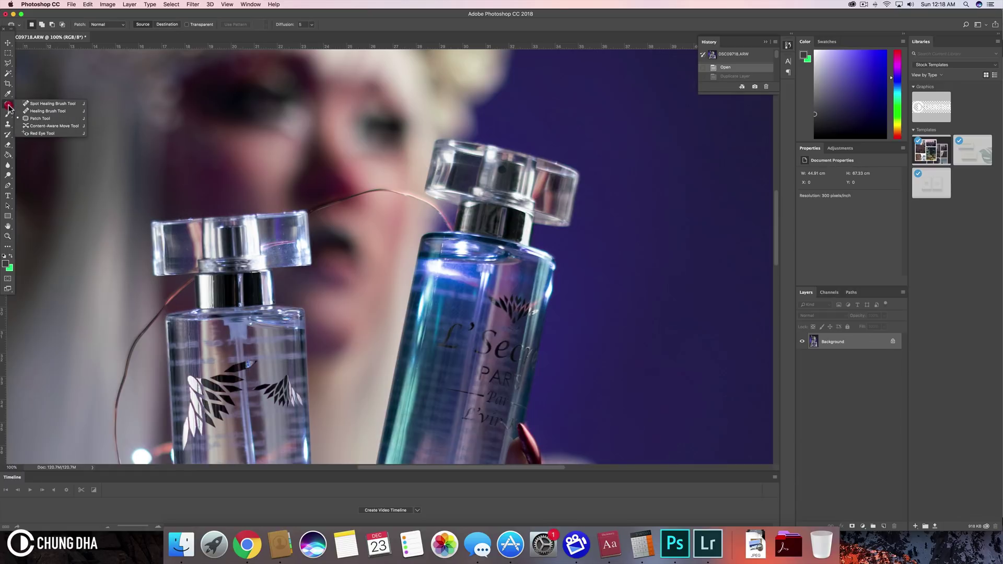
left_click_drag(9, 109, 32, 107)
left_click(31, 104)
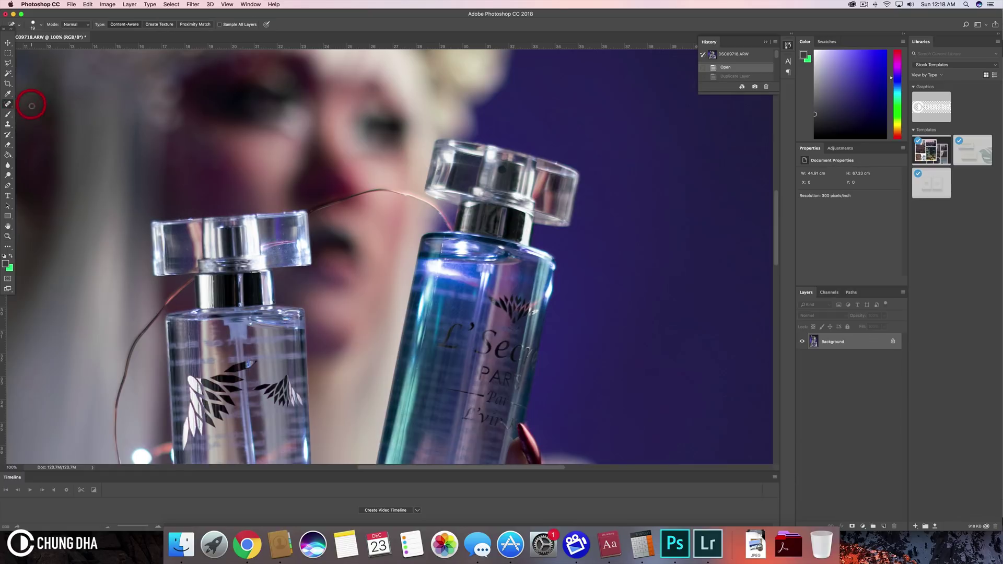
scroll(314, 211, "down", 1)
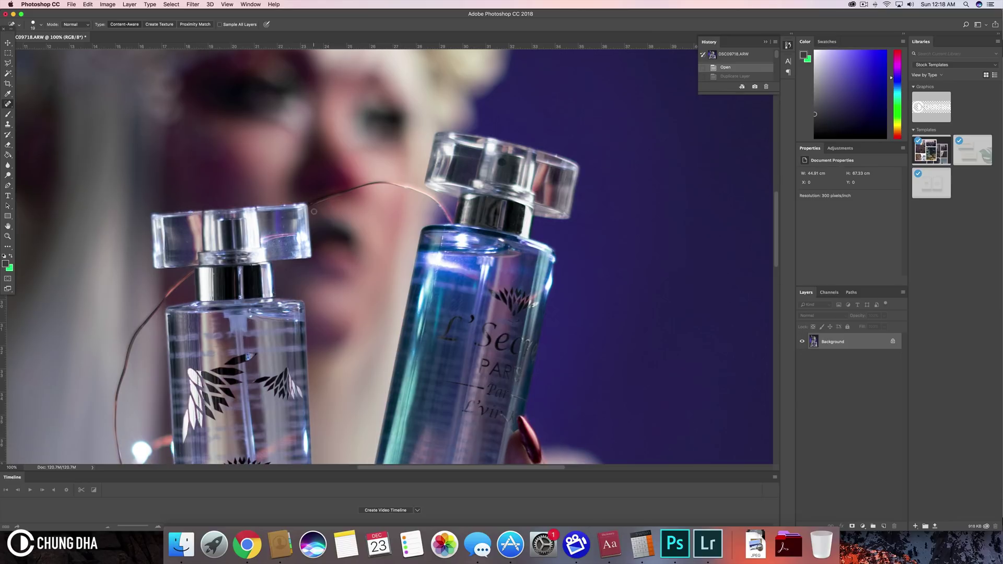
left_click(116, 24)
left_click(36, 24)
left_click_drag(19, 46, 29, 47)
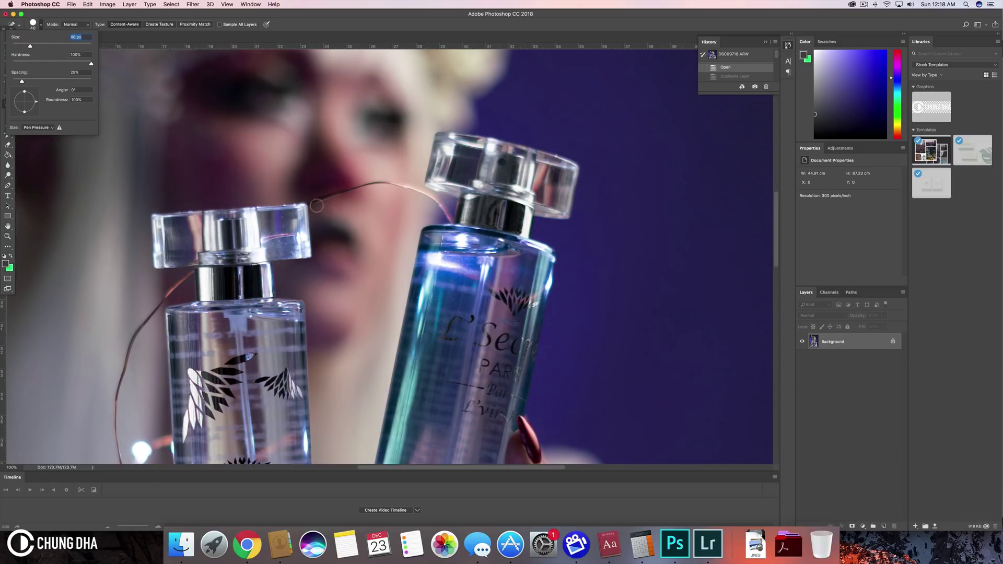
mouse_move(310, 205)
left_mouse_down()
mouse_move(381, 182)
mouse_move(432, 201)
mouse_move(448, 220)
left_mouse_up()
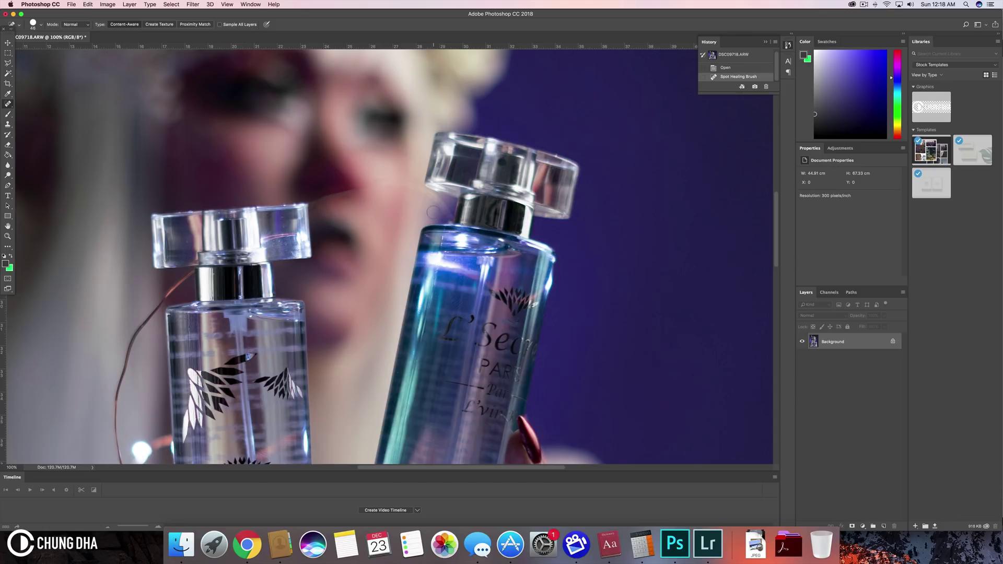
Undo the healing stroke and lasso a loose selection around the wire.
key("super+z")
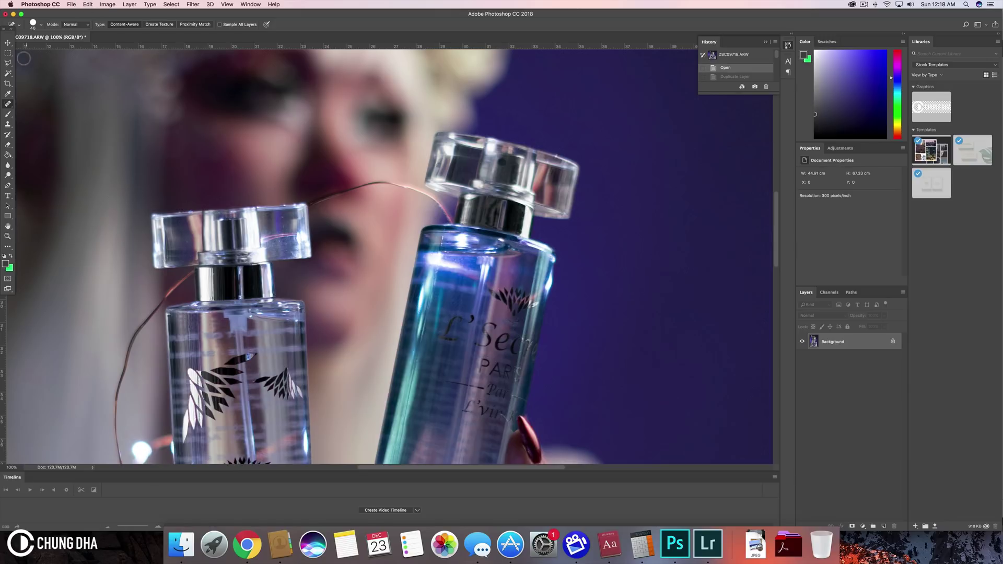
left_click_drag(8, 63, 32, 64)
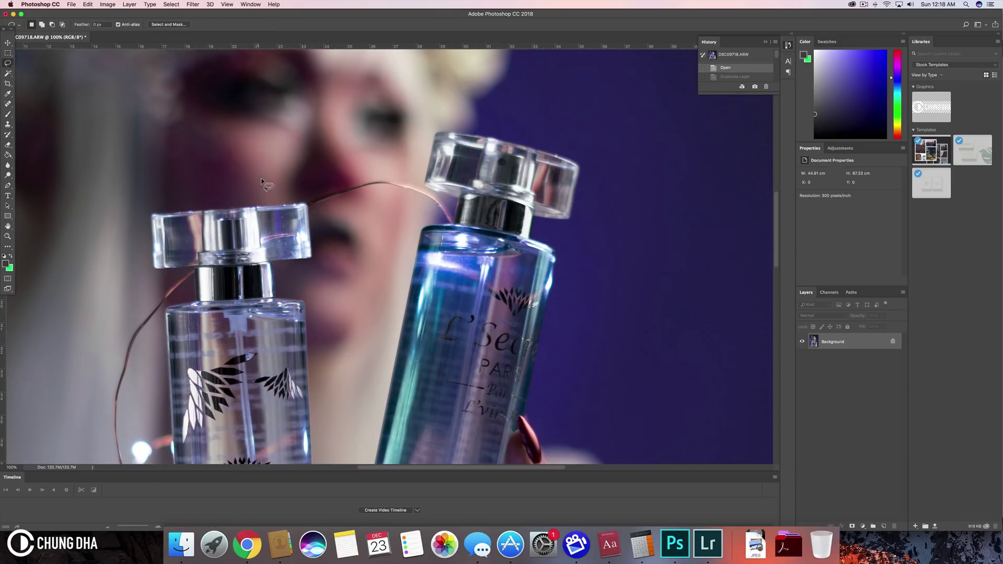
mouse_move(308, 205)
left_mouse_down()
mouse_move(393, 187)
mouse_move(453, 221)
mouse_move(427, 191)
mouse_move(378, 177)
mouse_move(308, 209)
left_mouse_up()
Fill the selection with Content-Aware via Edit > Fill, then deselect.
left_click(87, 5)
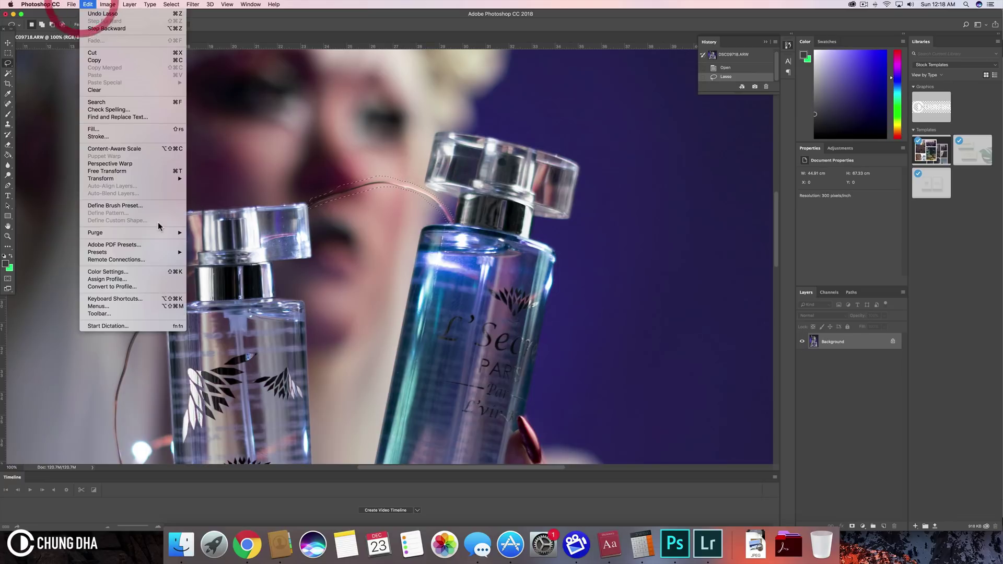
left_click(145, 129)
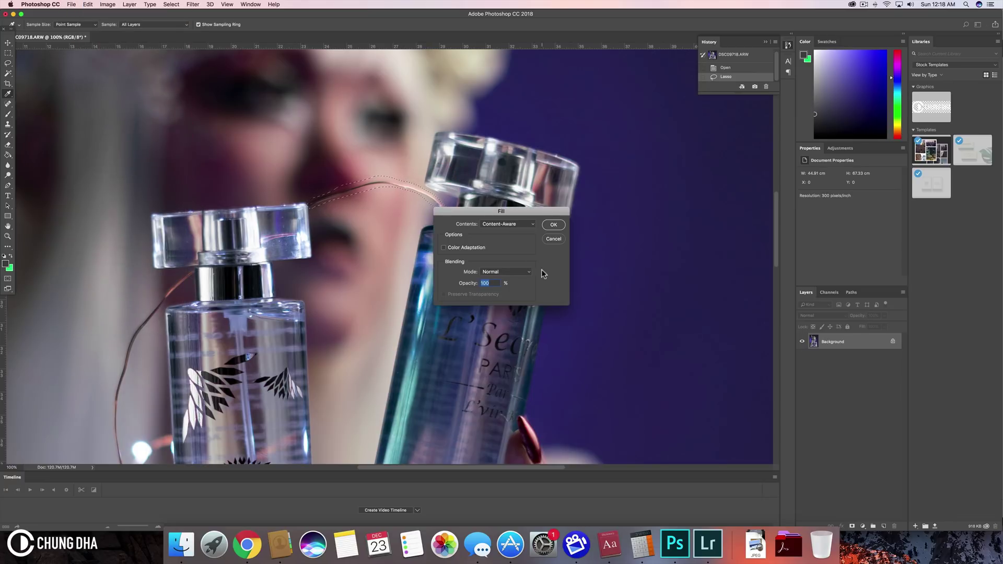
left_click(553, 225)
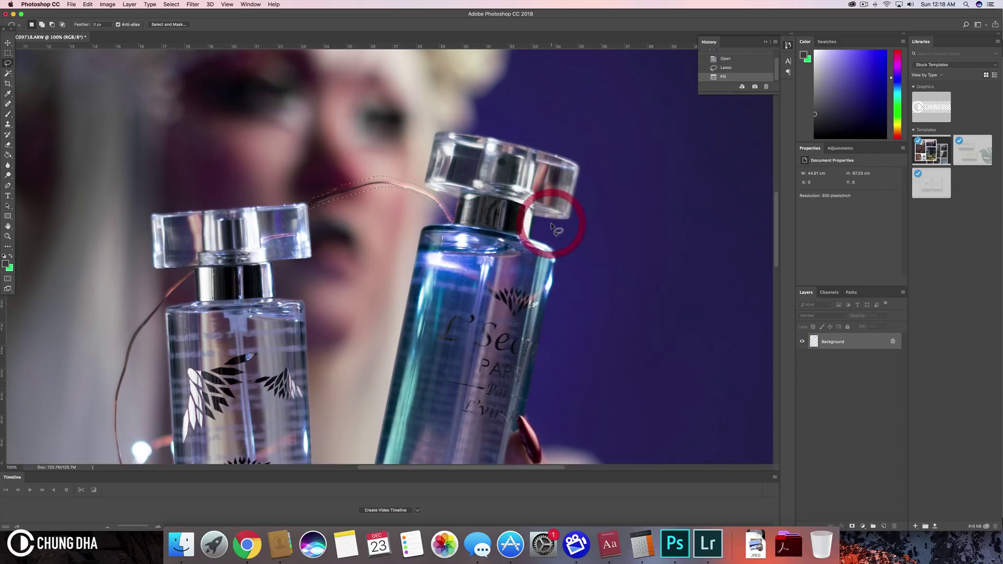
right_click(433, 129)
left_click(443, 129)
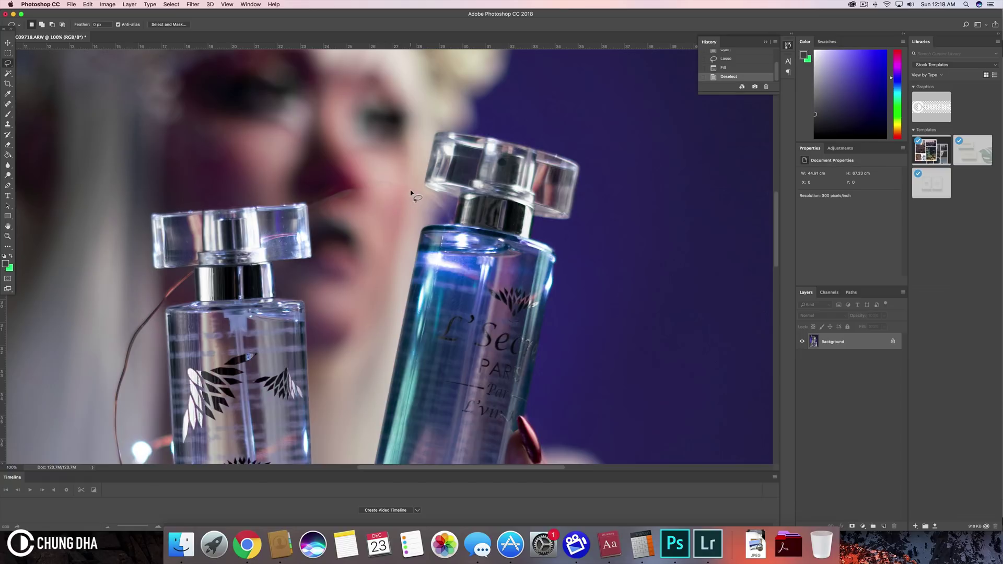
Restore the selection, then revert the photo to its original Open history state.
key("super+z")
key("super+c")
left_click(734, 61)
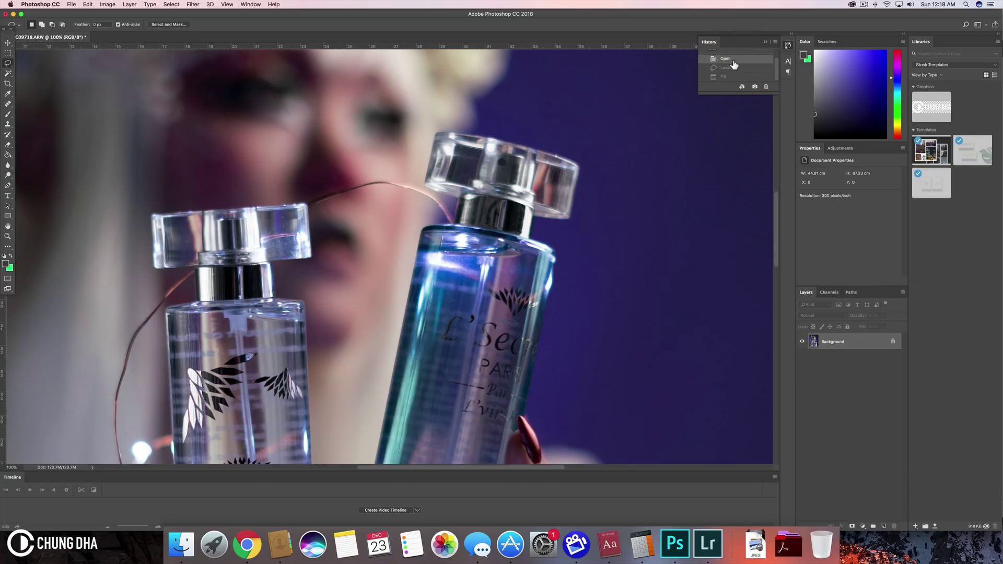
Patch out the wire between the bottle caps in three passes from clean background.
left_click(7, 105)
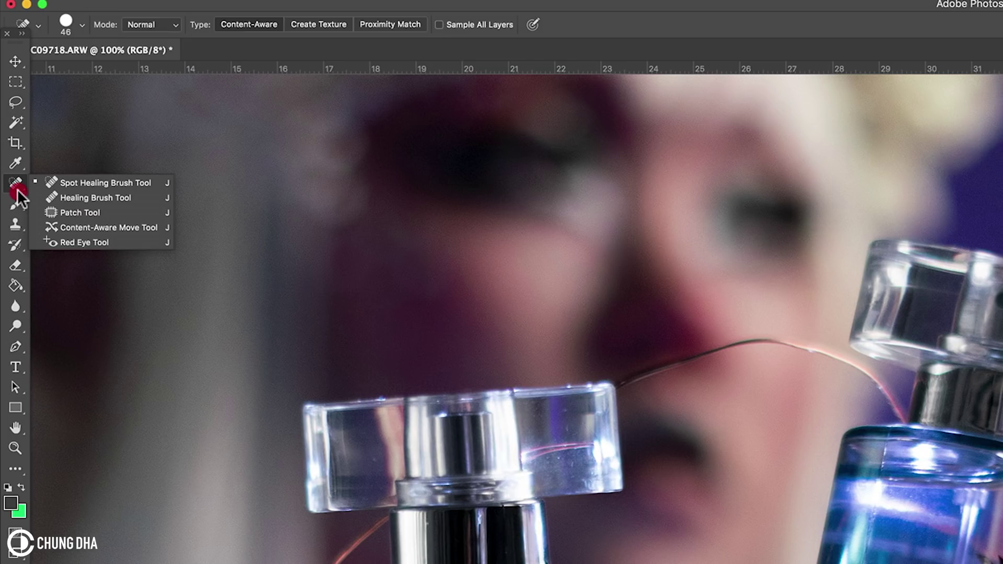
left_click(78, 212)
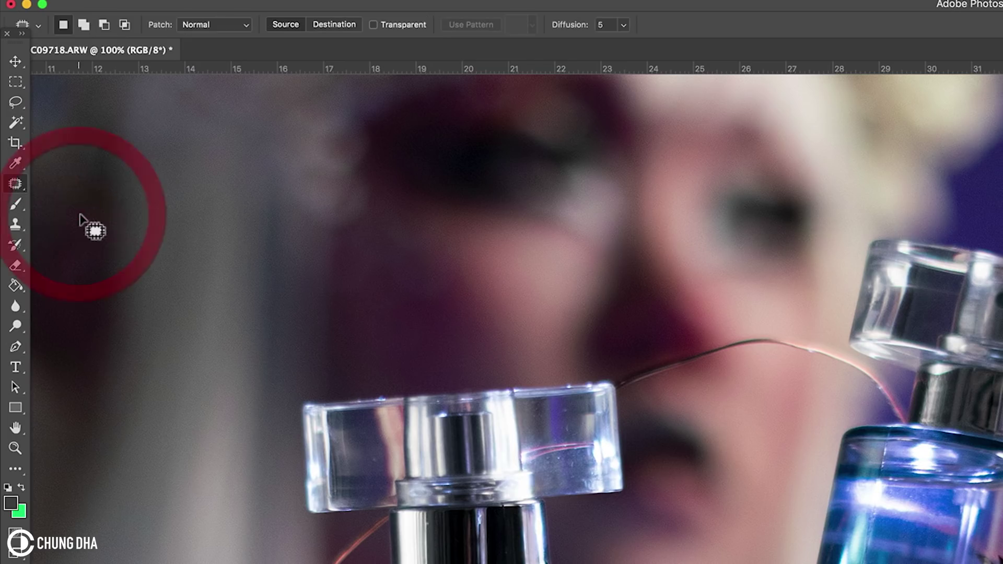
mouse_move(308, 205)
left_mouse_down()
mouse_move(323, 210)
mouse_move(361, 184)
mouse_move(312, 208)
mouse_move(326, 195)
mouse_move(320, 186)
left_mouse_up()
right_click(364, 202)
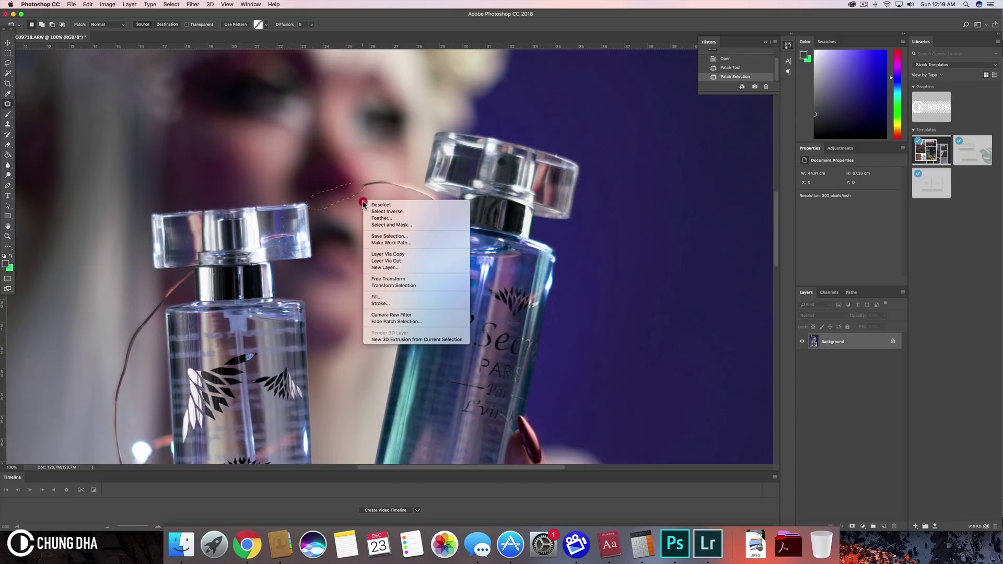
left_click(377, 204)
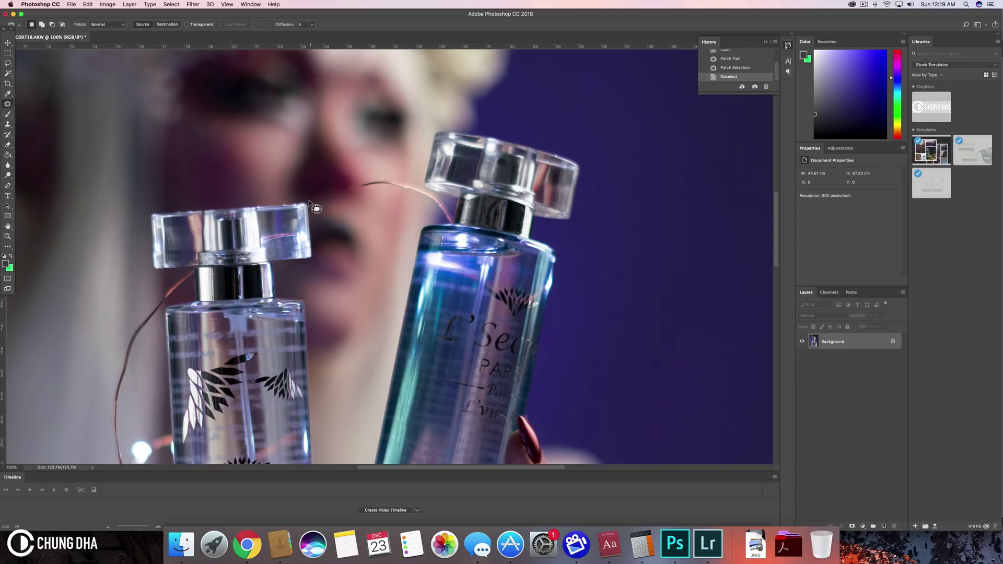
mouse_move(377, 200)
left_mouse_down()
mouse_move(357, 187)
mouse_move(406, 186)
mouse_move(366, 176)
mouse_move(357, 181)
mouse_move(364, 206)
left_mouse_up()
right_click(380, 174)
left_click(397, 160)
mouse_move(402, 178)
left_mouse_down()
mouse_move(405, 192)
mouse_move(418, 195)
mouse_move(402, 175)
mouse_move(410, 200)
mouse_move(436, 201)
mouse_move(431, 191)
mouse_move(419, 186)
mouse_move(427, 209)
left_mouse_up()
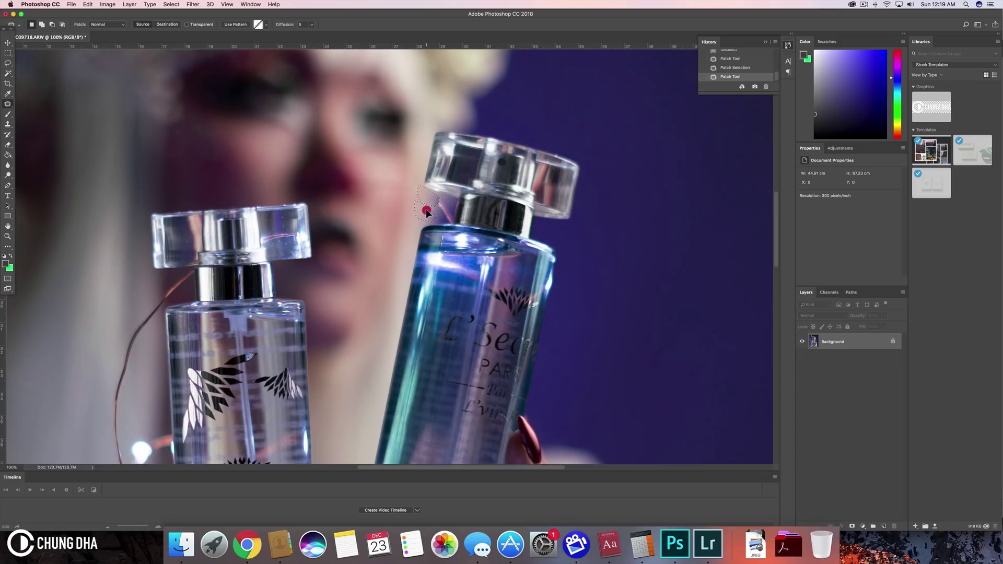
Deselect the final patch and zoom out to 25%, zooming in briefly to inspect the face.
key("ctrl+d")
key("z")
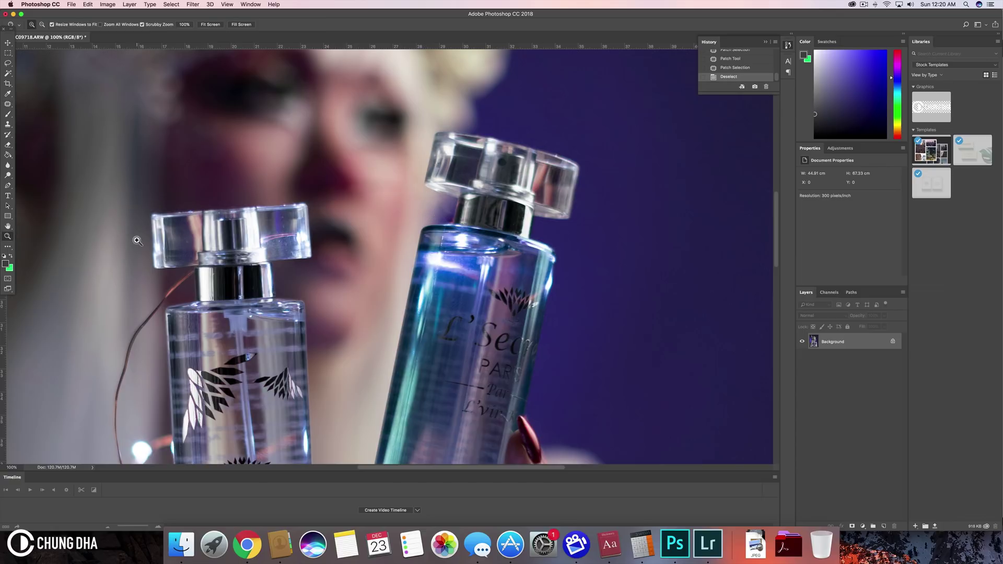
left_click(231, 230, "alt")
left_click(231, 230, "alt")
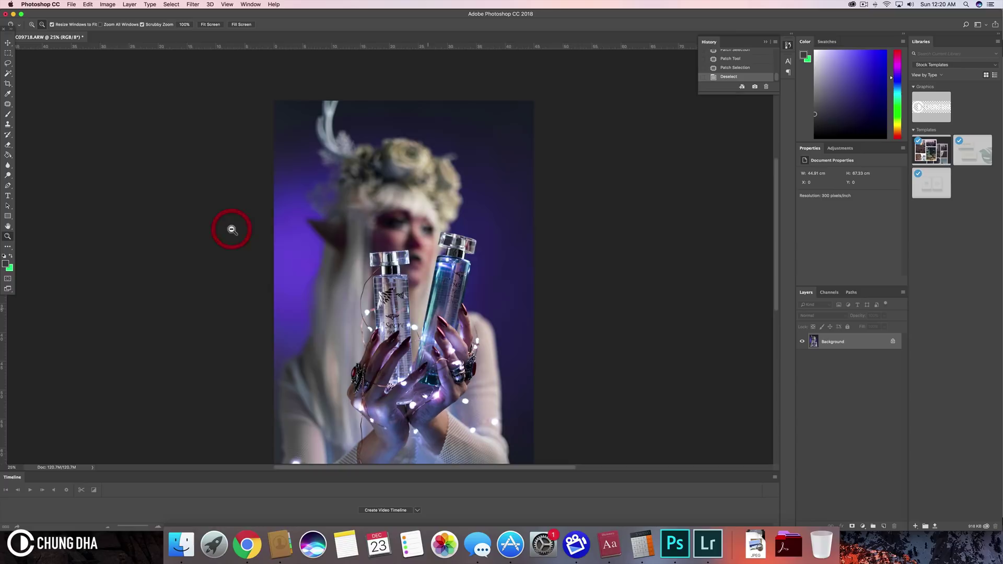
left_click(424, 255)
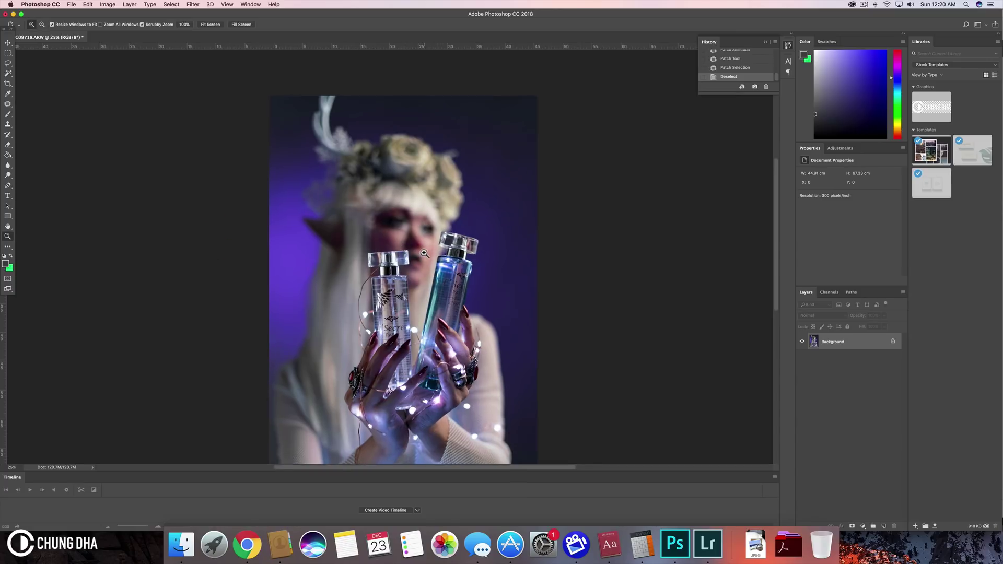
left_click(424, 254)
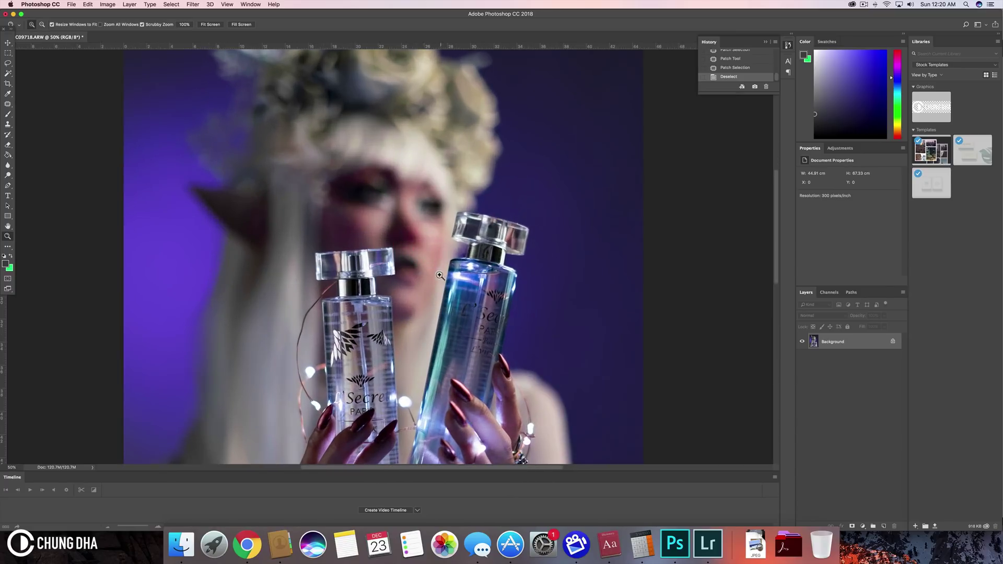
left_click(424, 251, "alt")
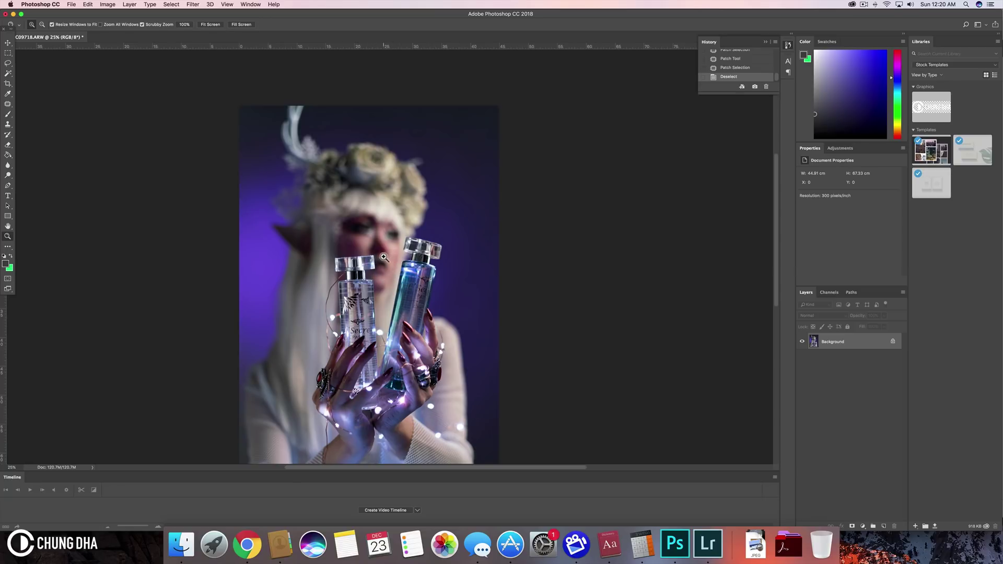
scroll(374, 280, "down", 2)
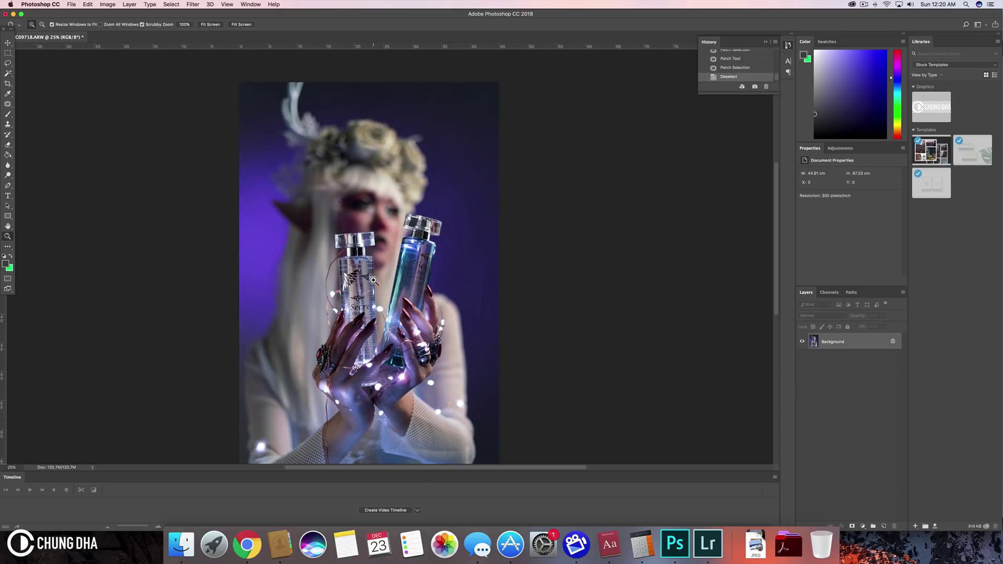